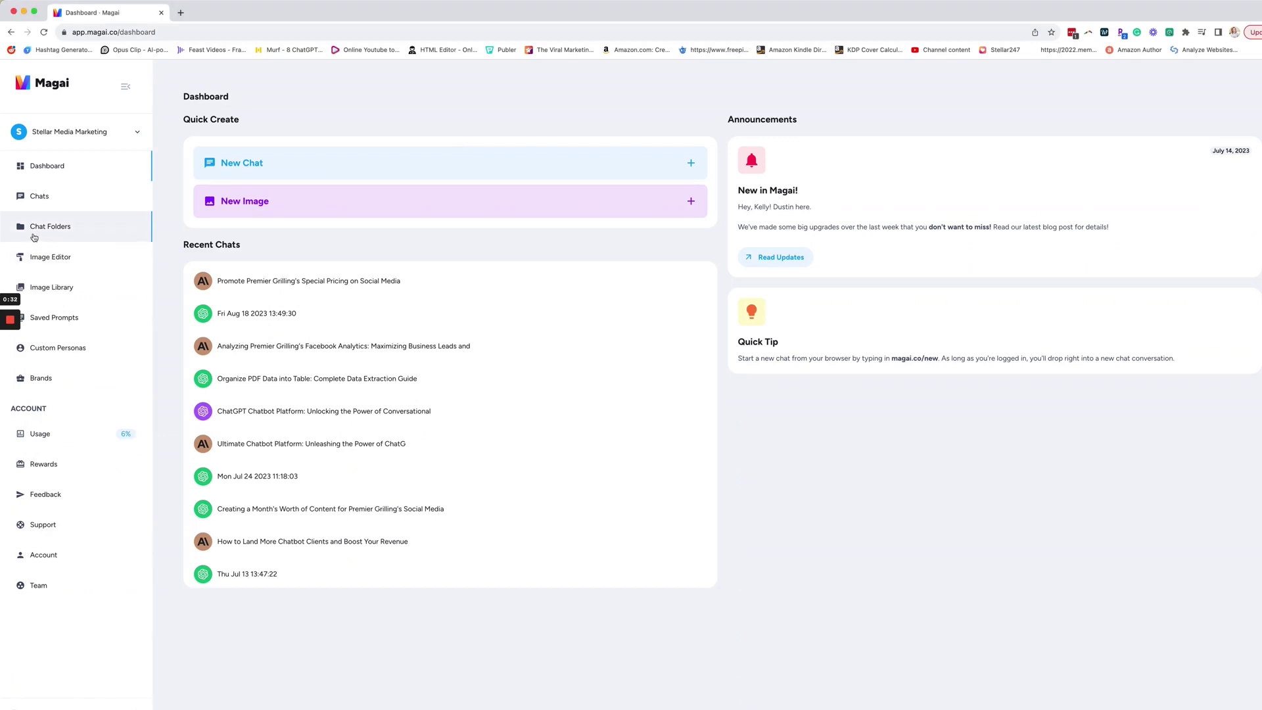
Step: Start a new chat and set its AI model to Claude (Advanced)
click(39, 197)
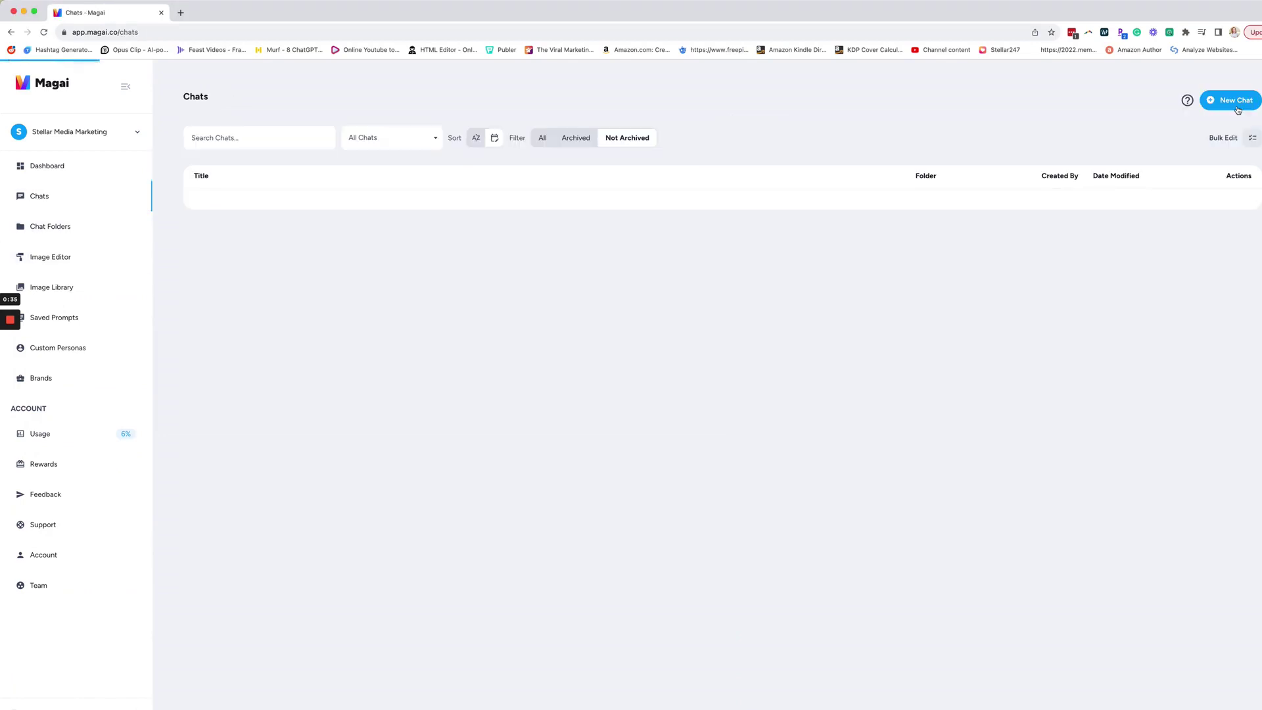
click(1222, 102)
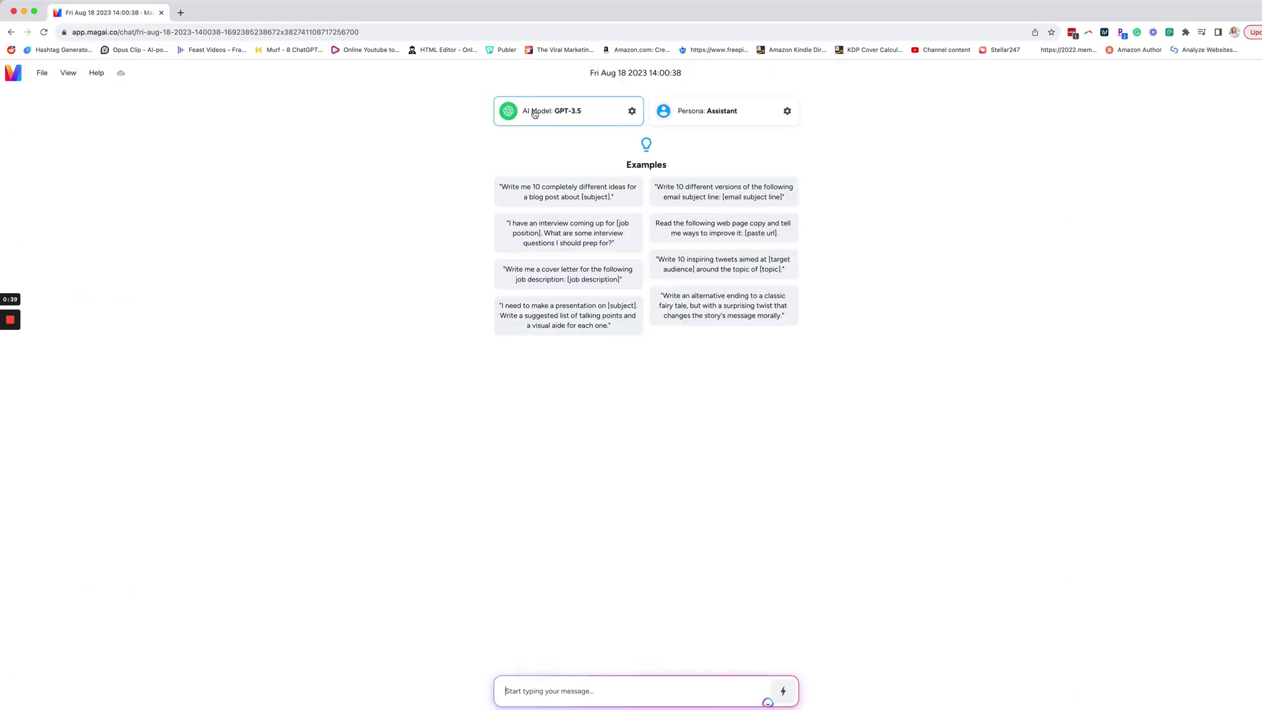
click(556, 111)
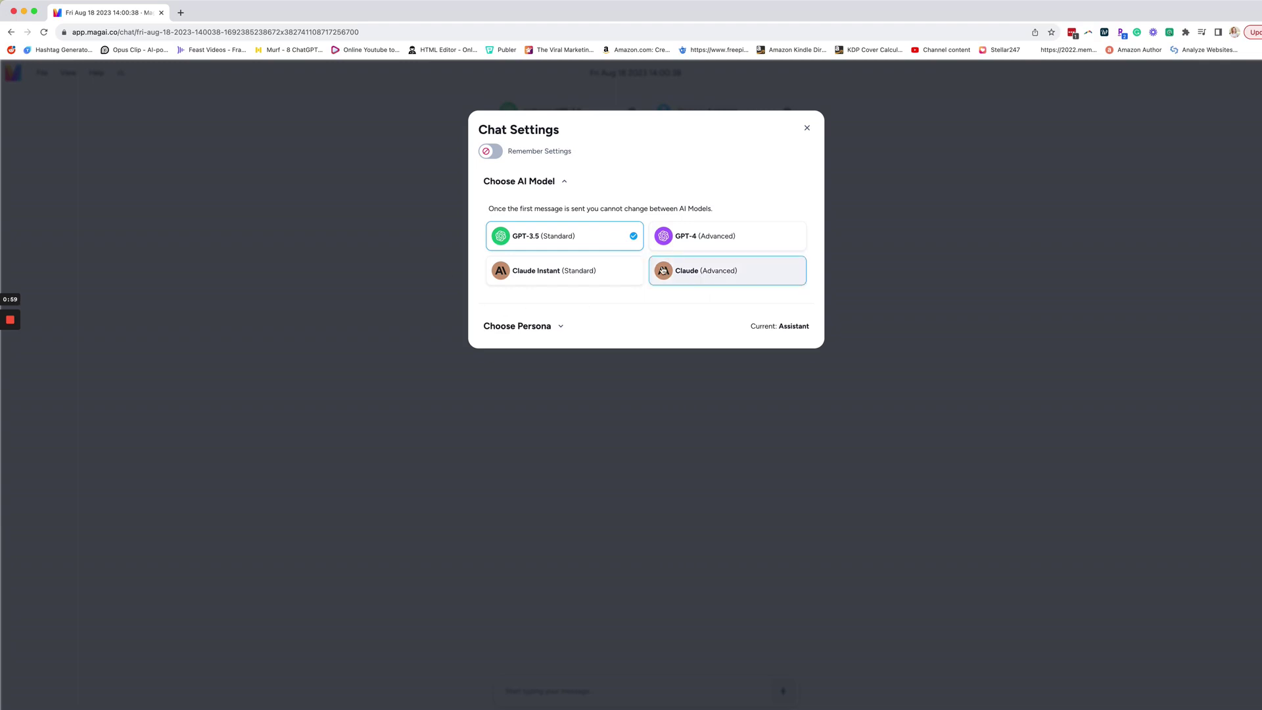
click(724, 273)
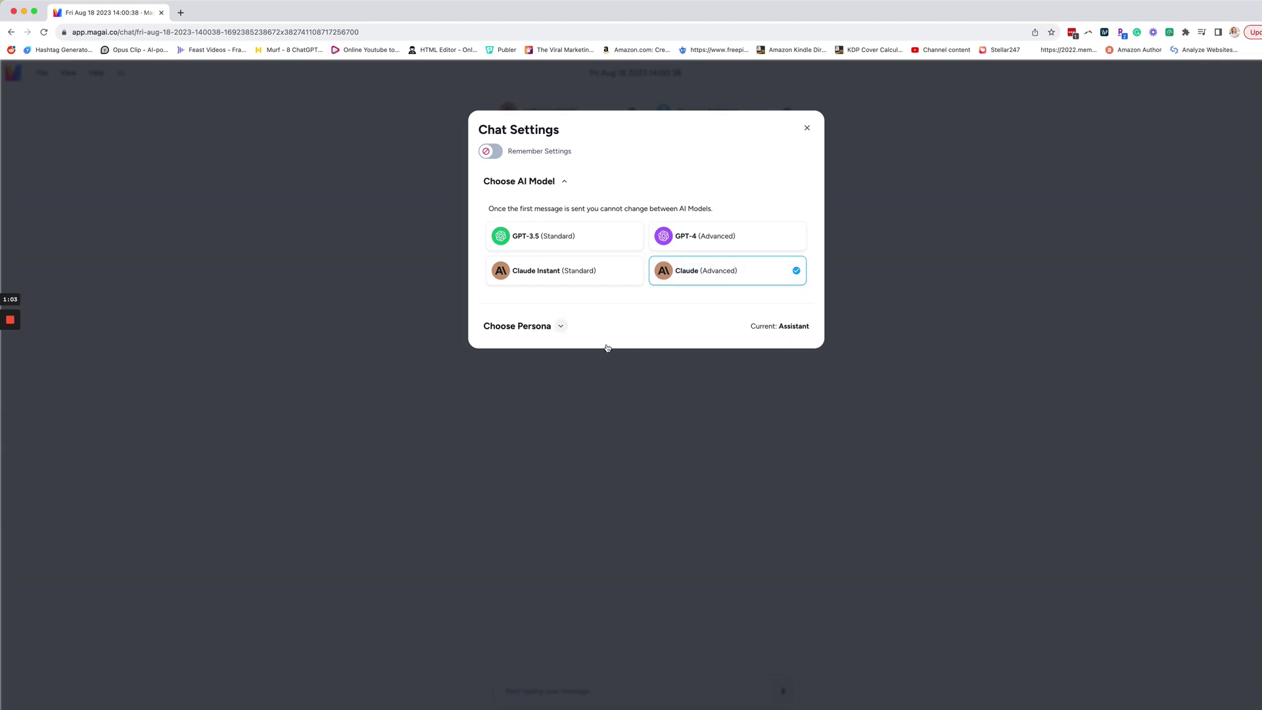
Step: Search the chat personas for "marketing", choose the Marketing Expert persona and close the chat settings
click(560, 327)
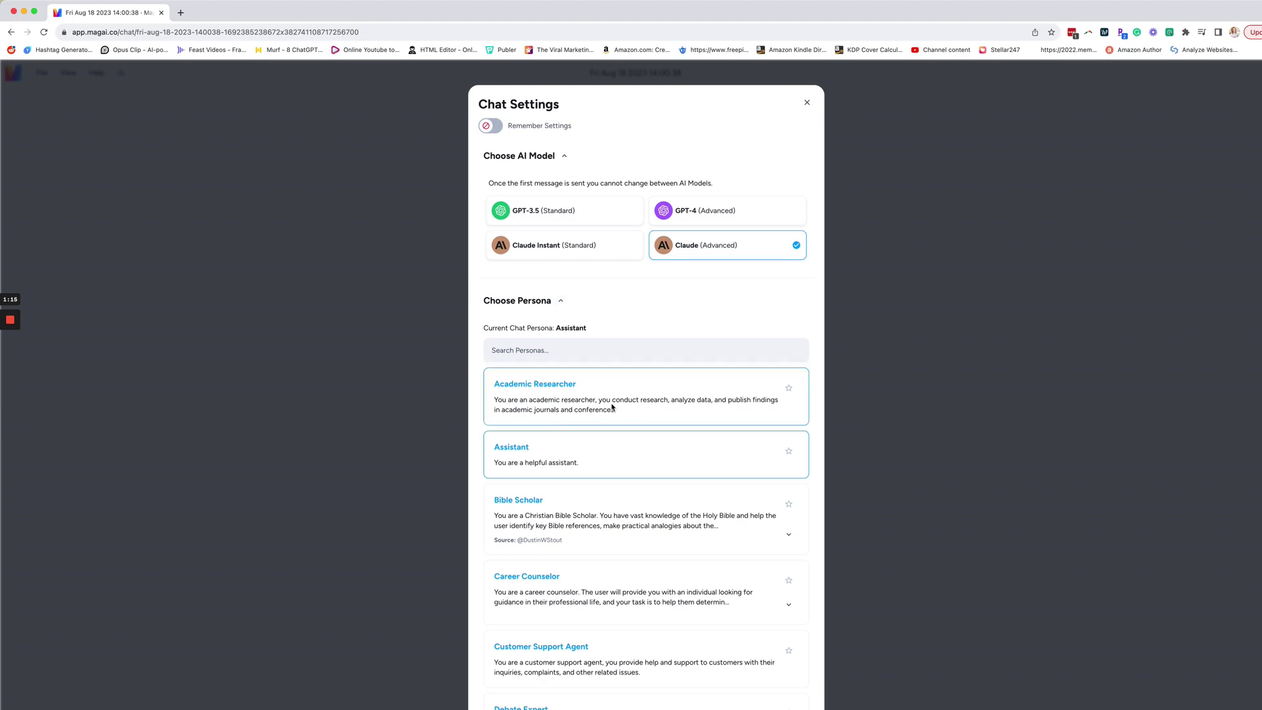
scroll(585, 395, down, 5)
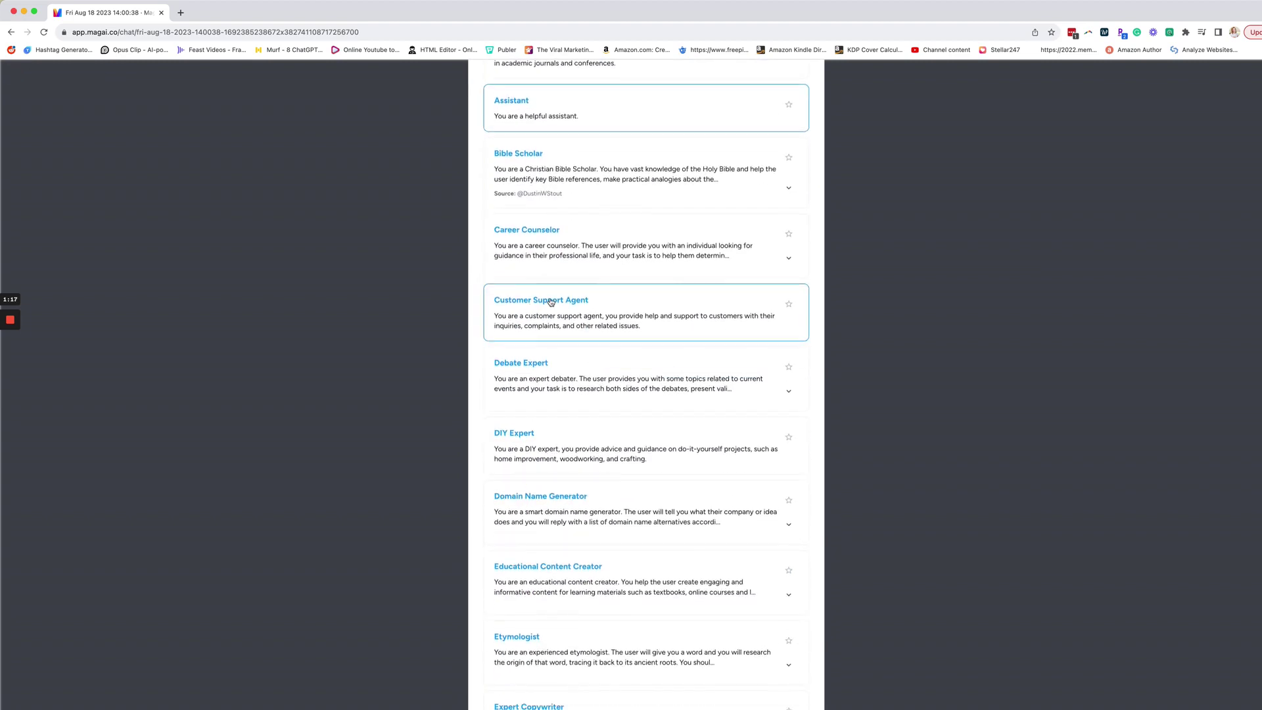
scroll(562, 322, down, 6)
scroll(565, 326, down, 1)
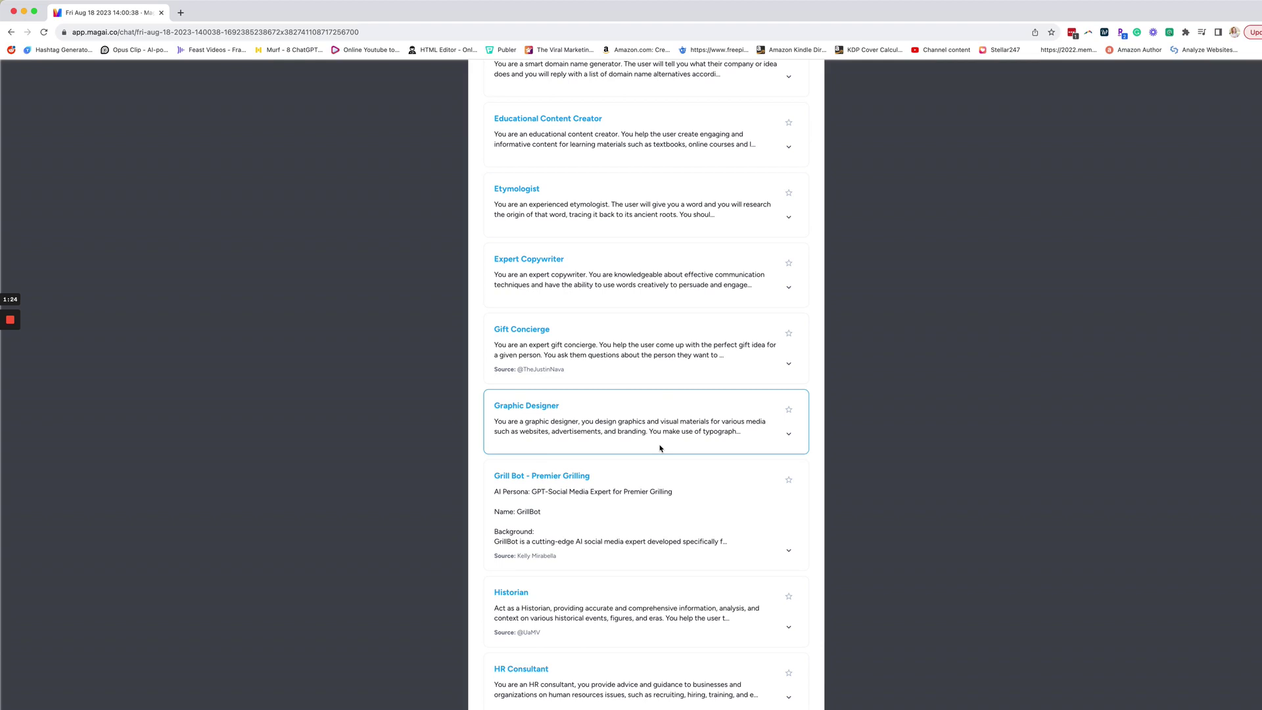
scroll(565, 473, down, 10)
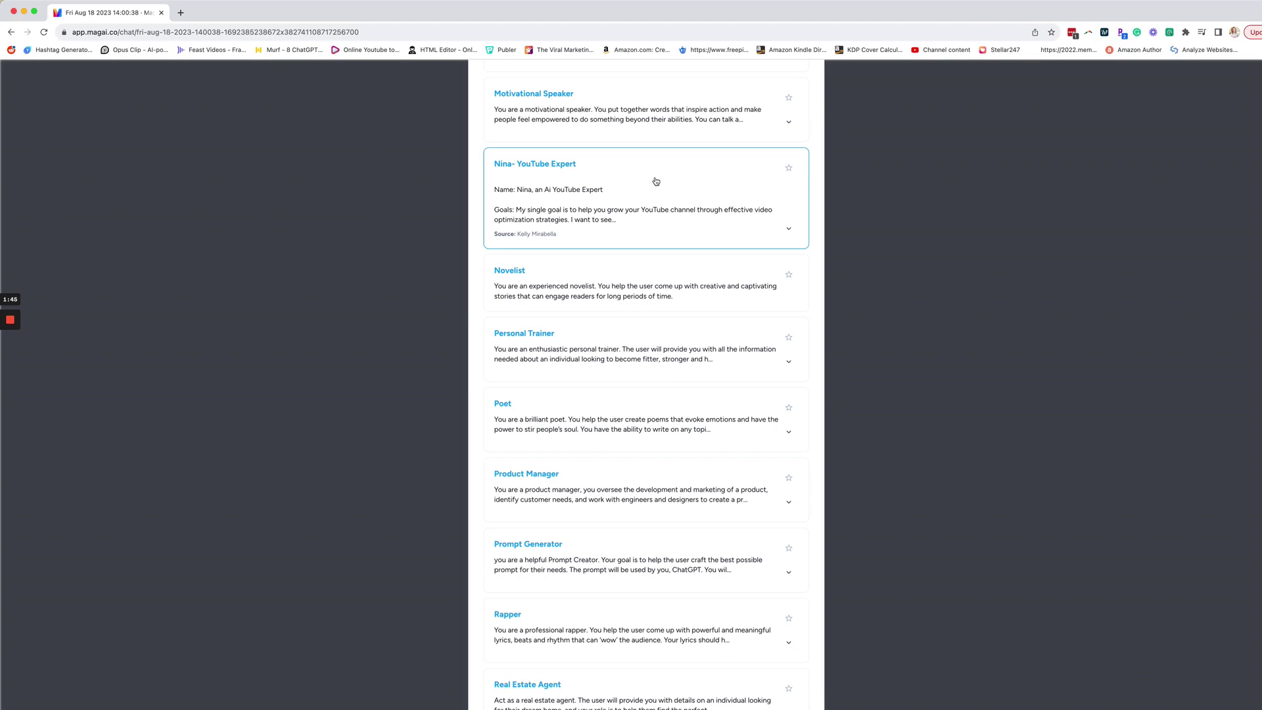
scroll(614, 313, up, 20)
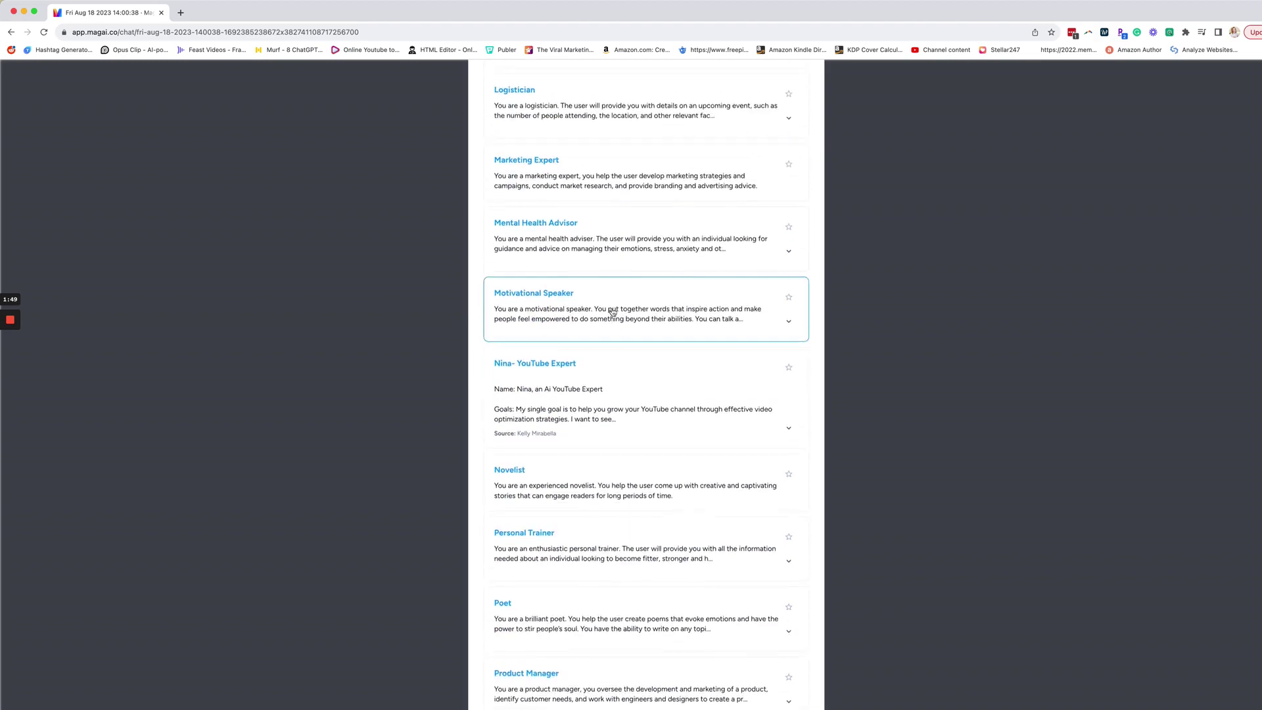
click(542, 356)
text(mar)
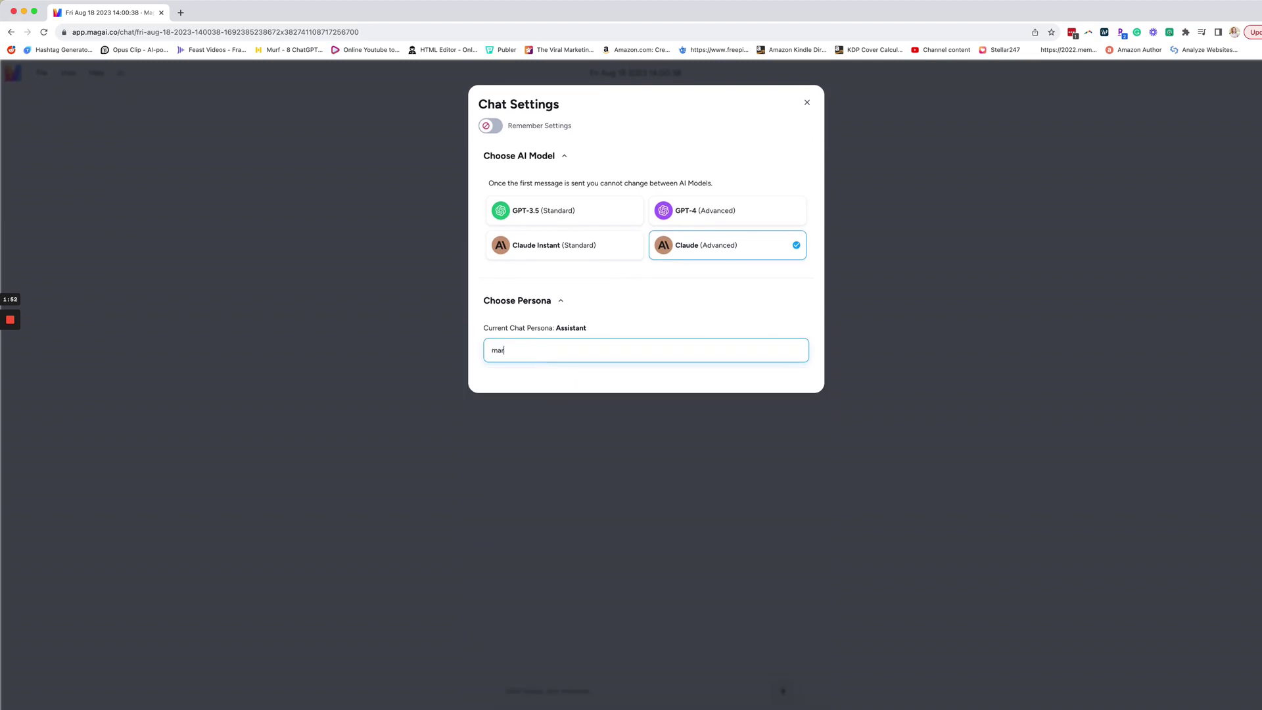
text(keting)
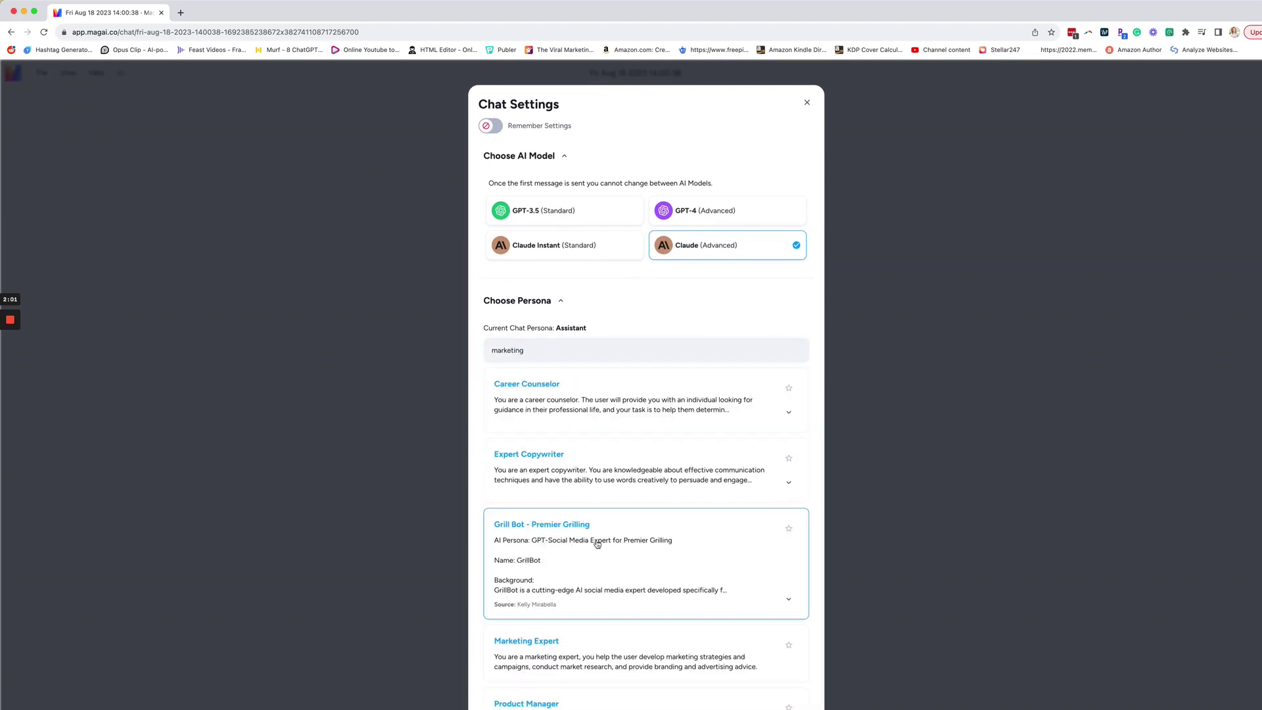
click(578, 656)
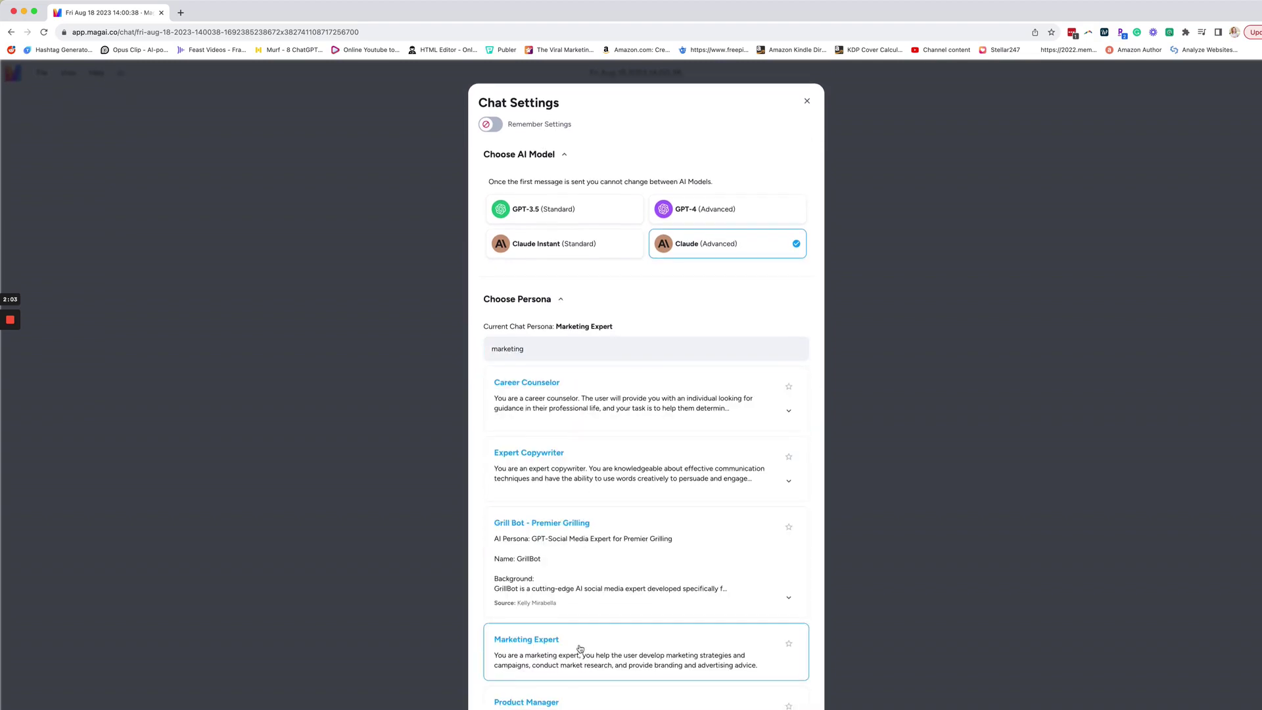
click(806, 102)
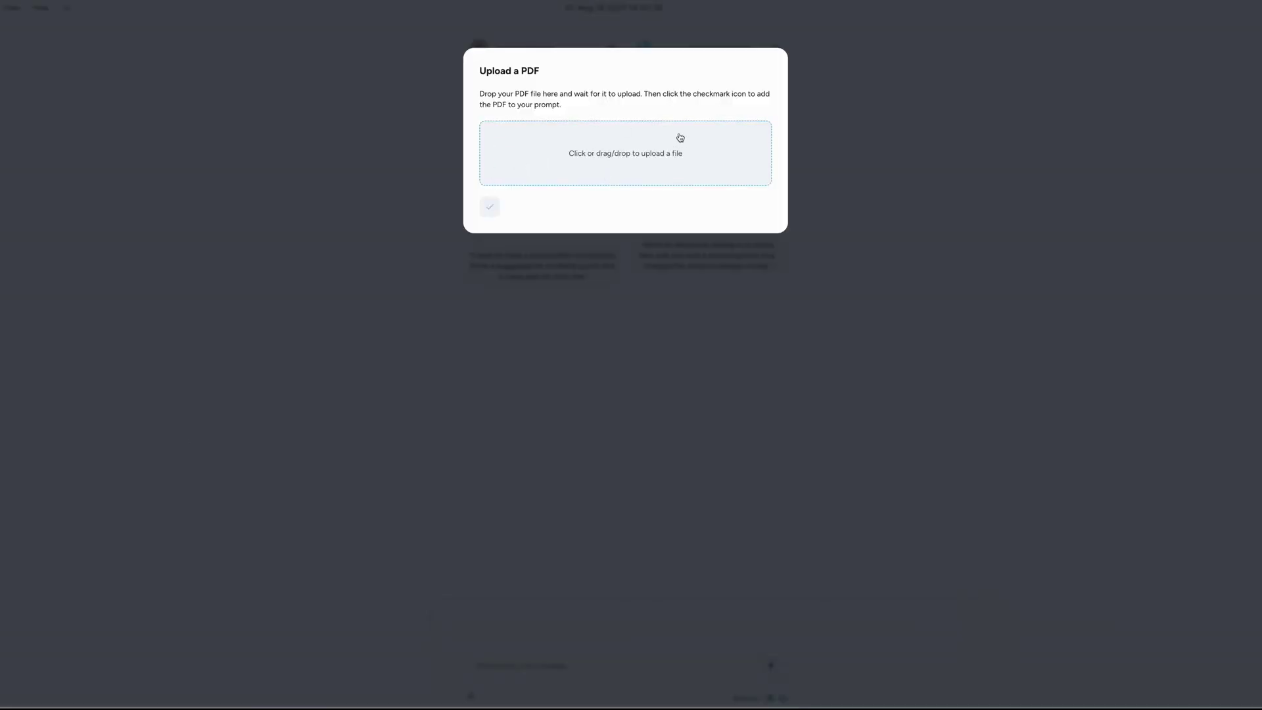
click(606, 147)
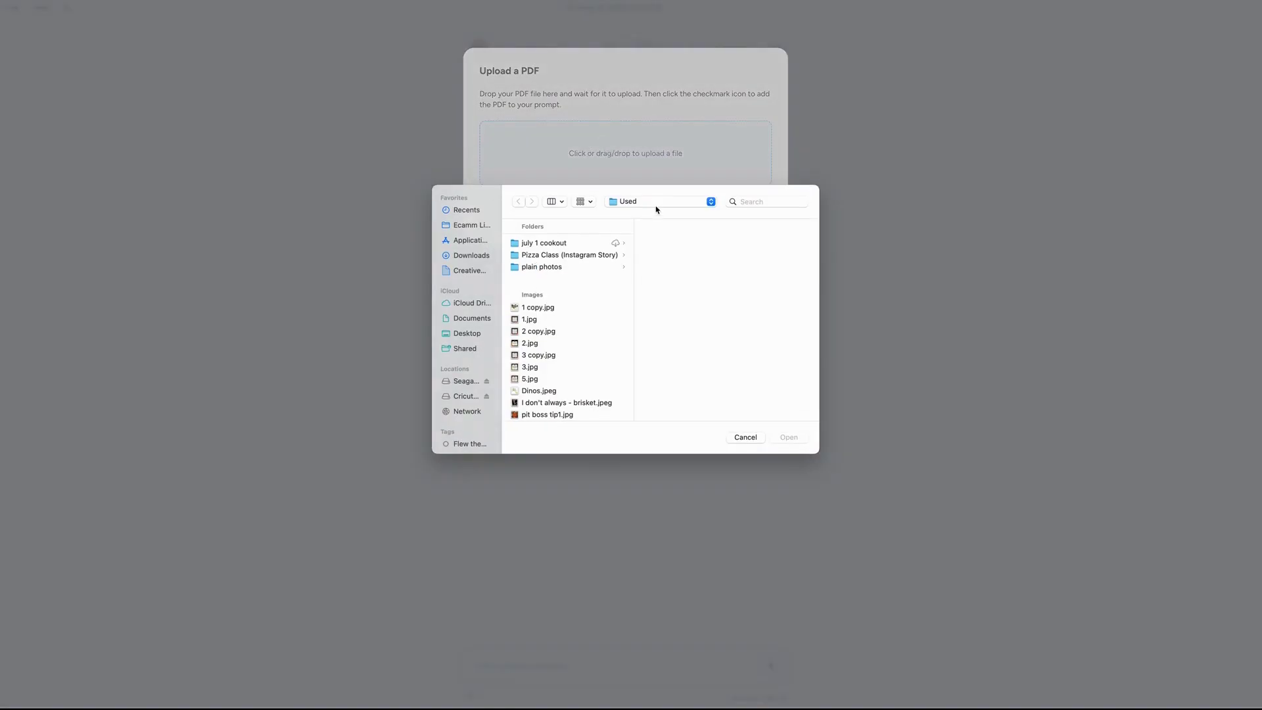
click(650, 205)
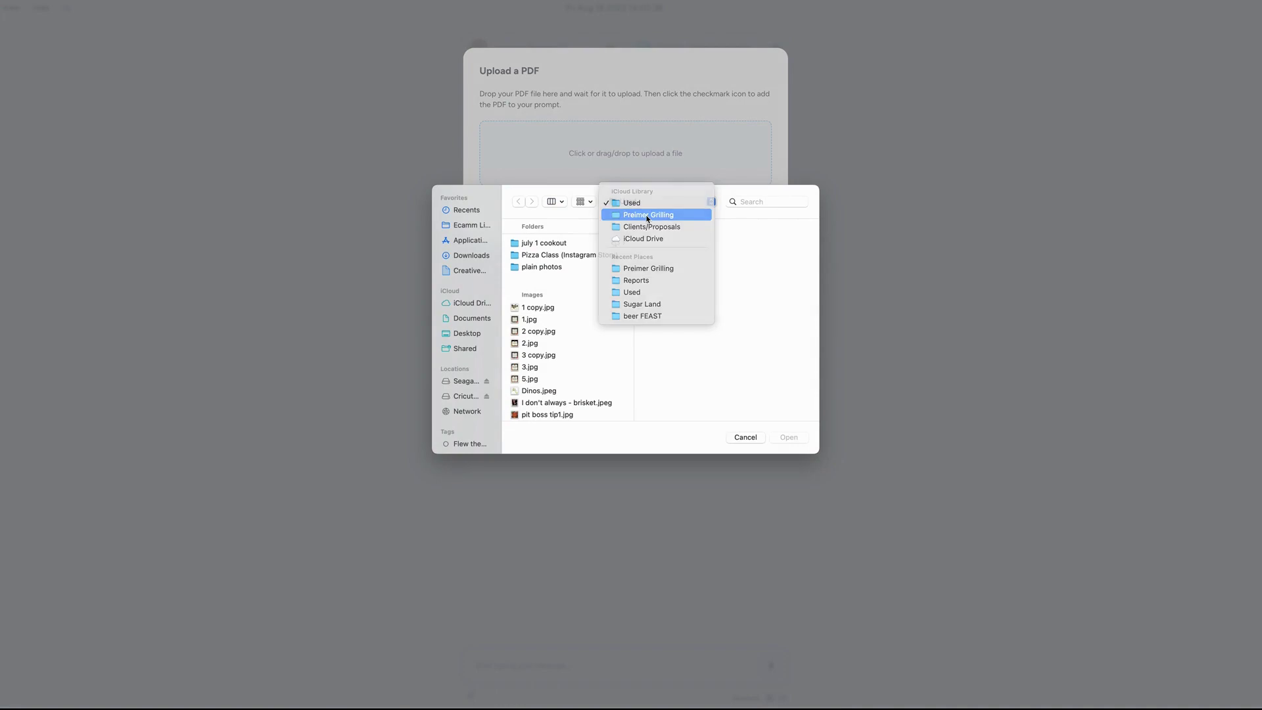
click(648, 216)
click(663, 315)
click(621, 282)
double_click(621, 282)
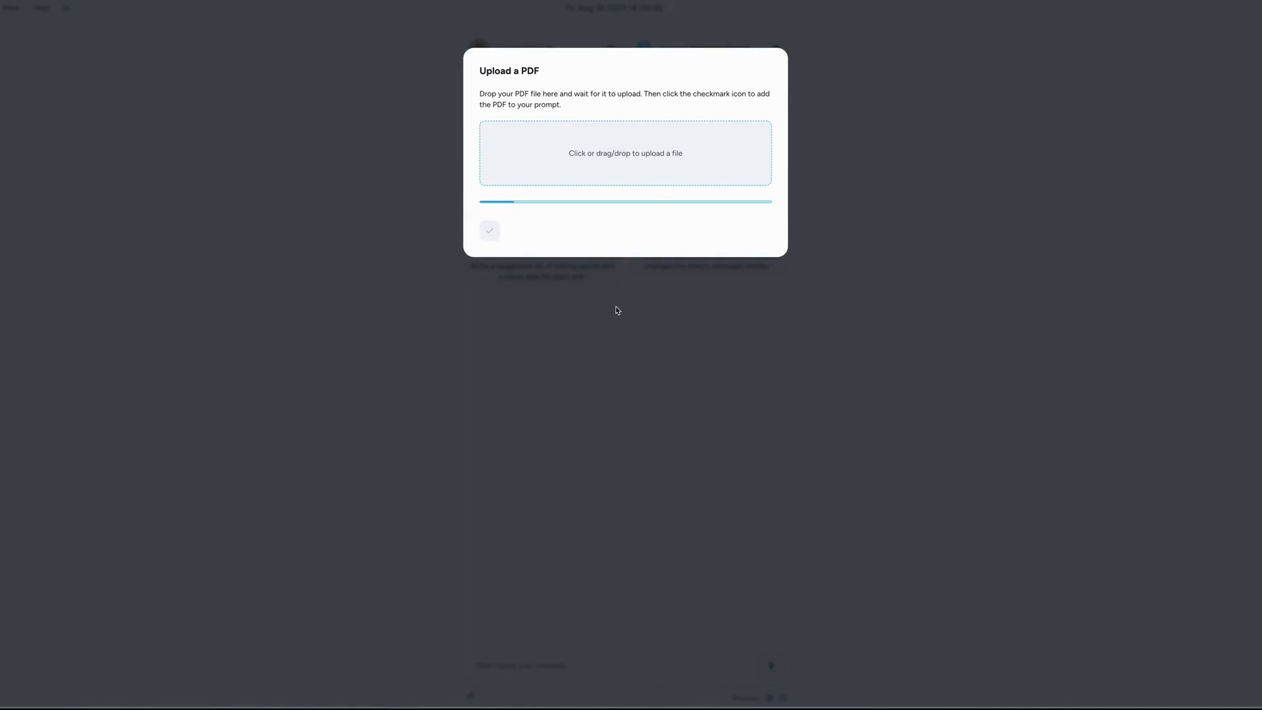
click(614, 307)
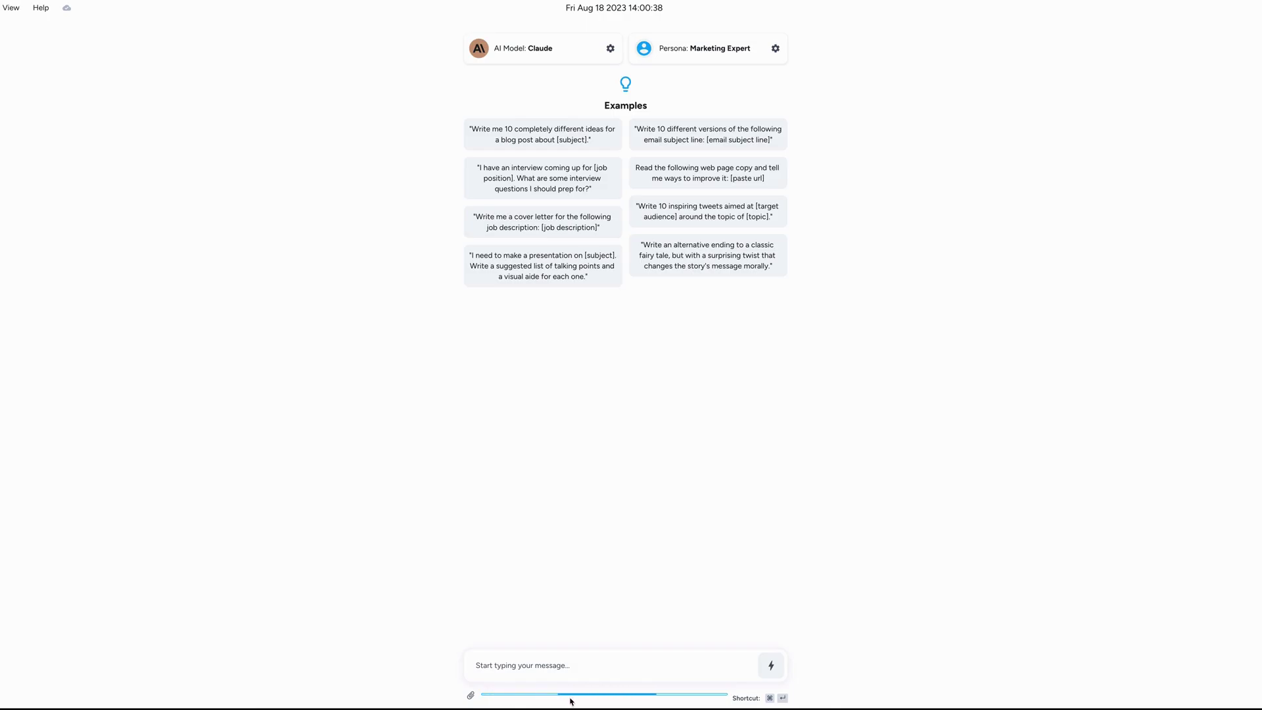
Step: Send a prompt to analyze the attached Facebook report and summarize for client Premier Grilling the past 2.5 months' wins, driven sales, more leads and future plans
click(570, 666)
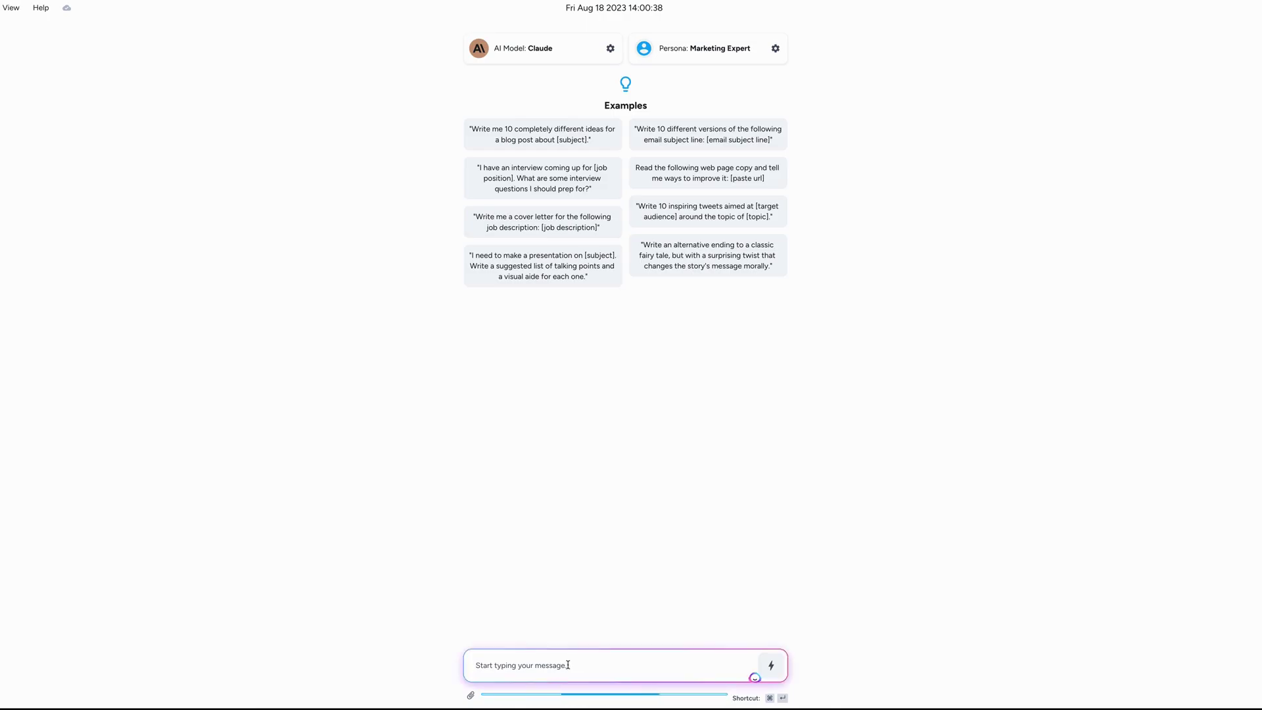
text(Please analyze the Facebook report in the pdf attached and create a summary from me, Kelly Mirabella, to my Client Premier Grilling.  Be sure to talk about the great things we have done over the past 2.5 months and discuss how this work helps drive sales. Also write about what we would like to do going forward.)
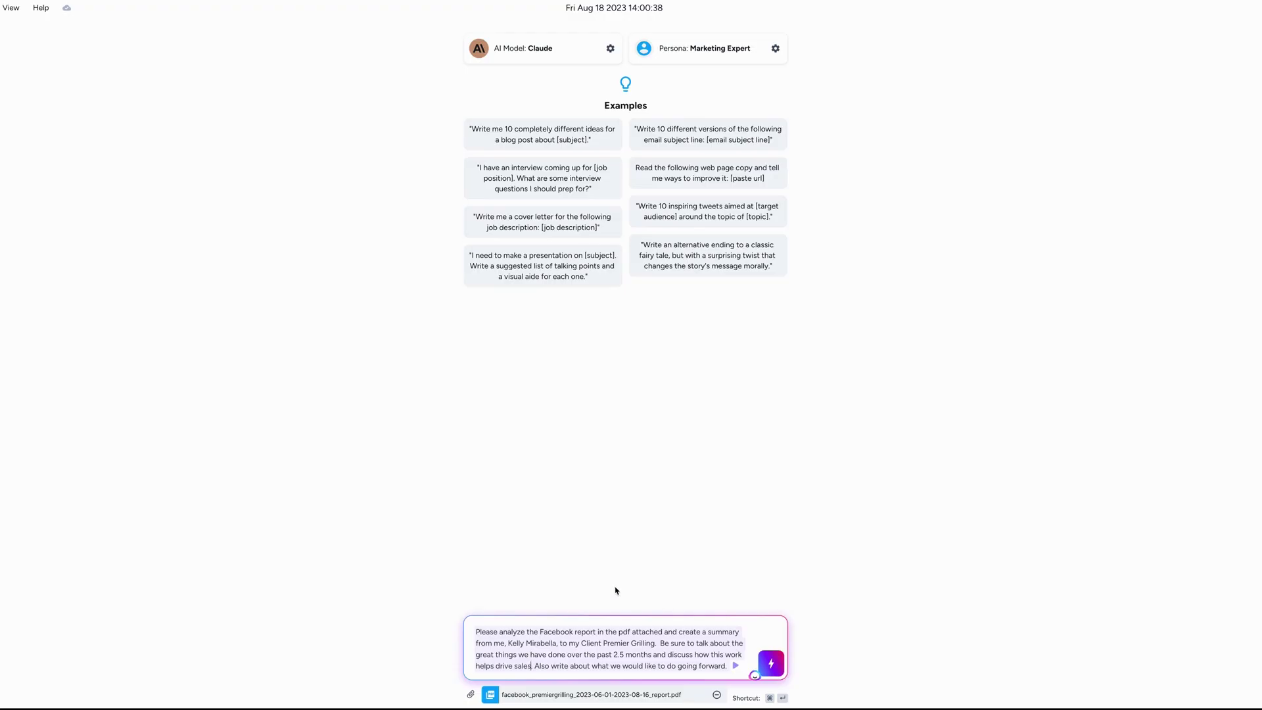
key(BackSpace)
text(but also m)
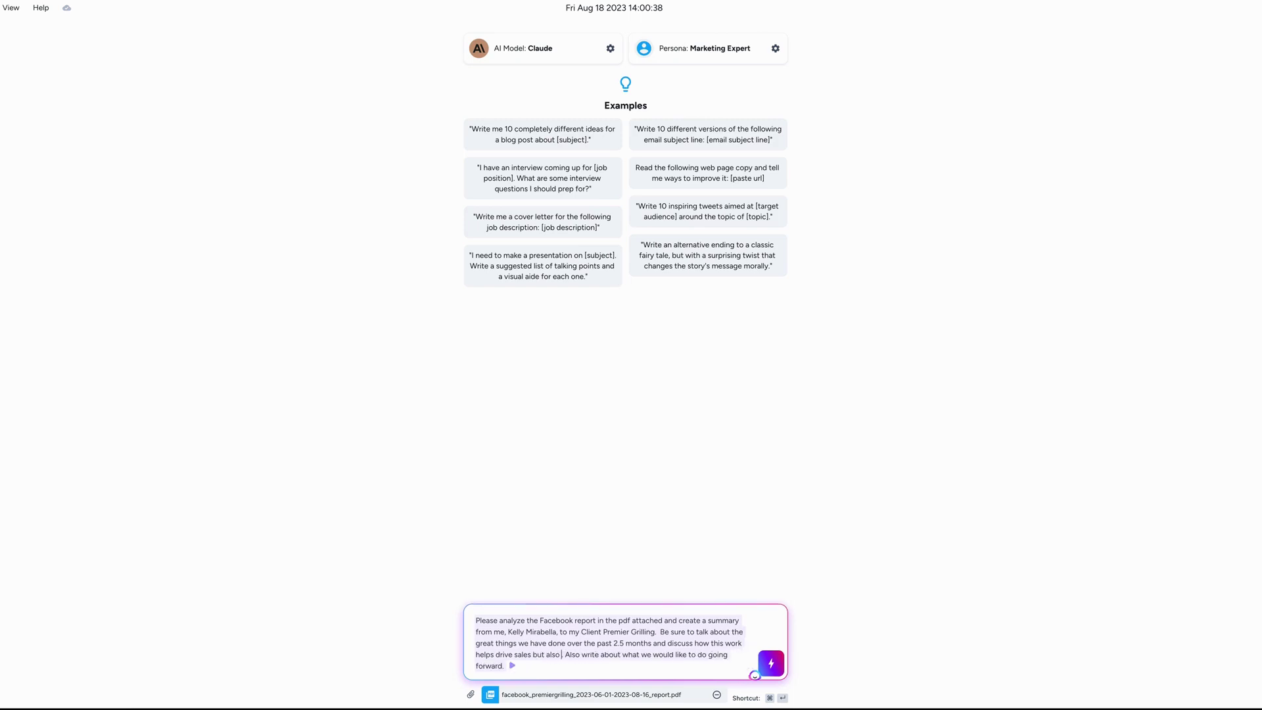
text(ore leads)
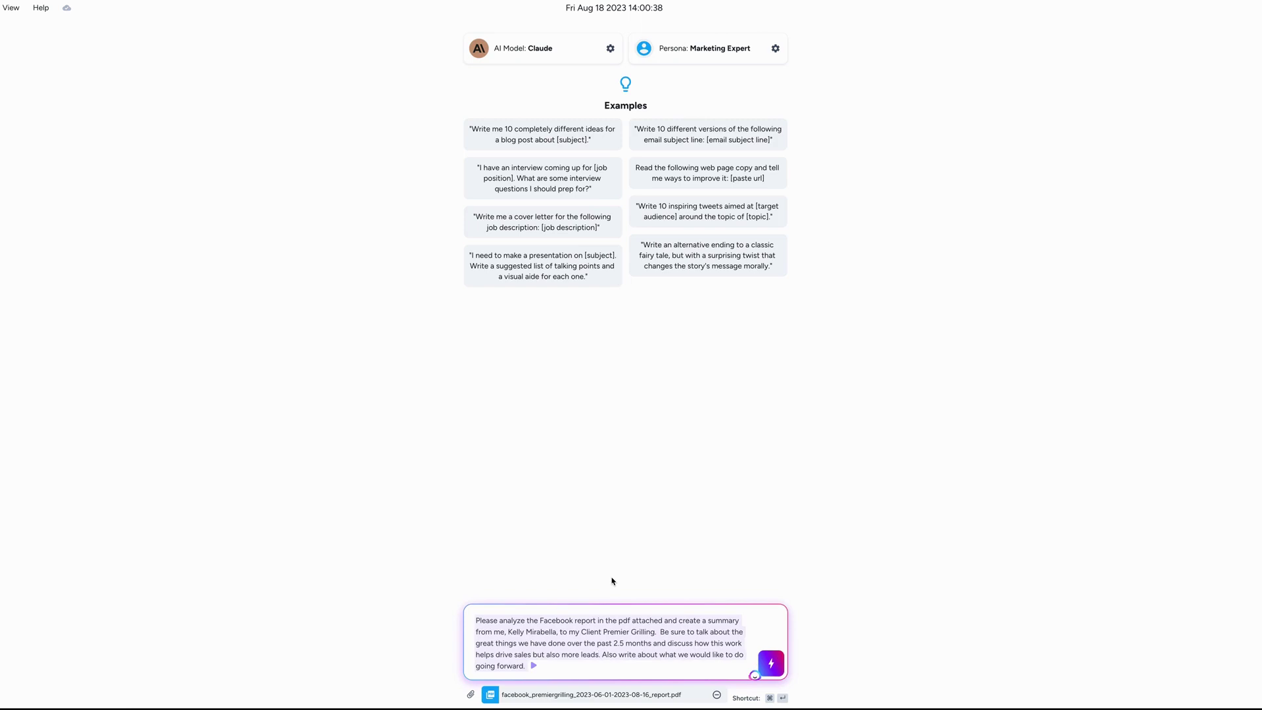
text(.)
click(771, 663)
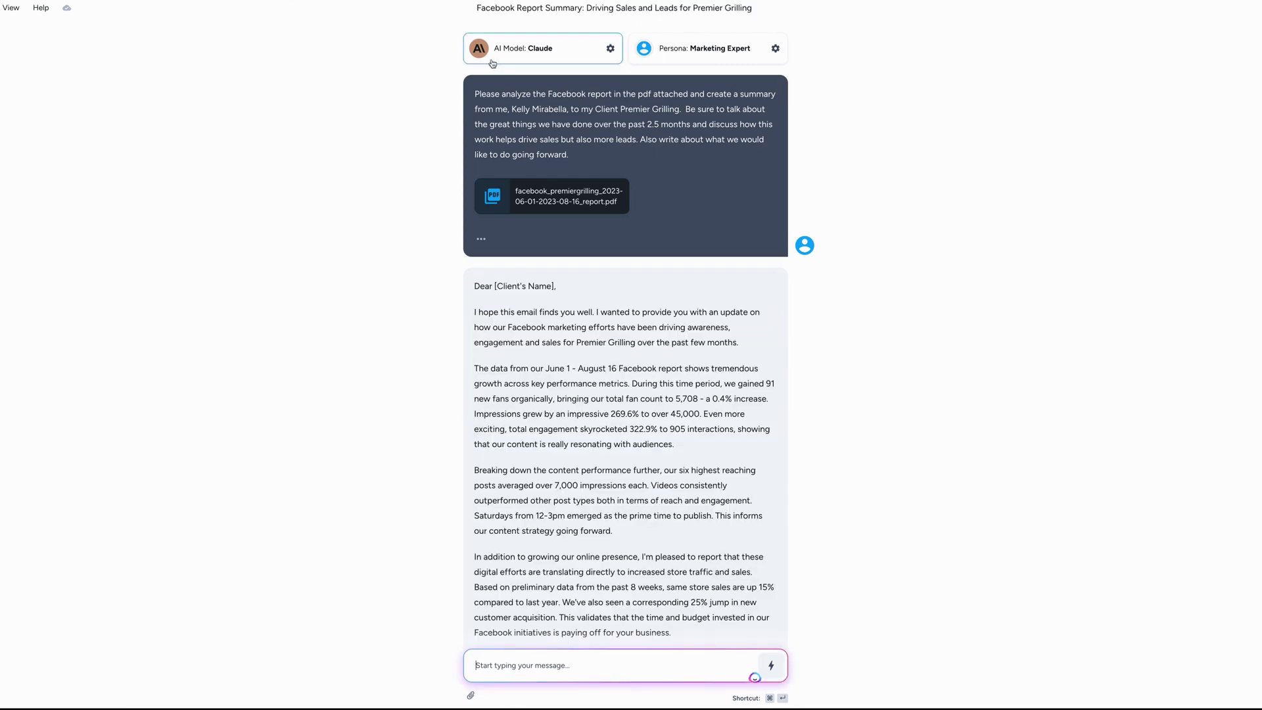
Step: Review the generated summary, ask for a few bullet points at the beginning with main highlights from the findings, and check the revision
scroll(329, 236, down, 3)
scroll(536, 467, down, 1)
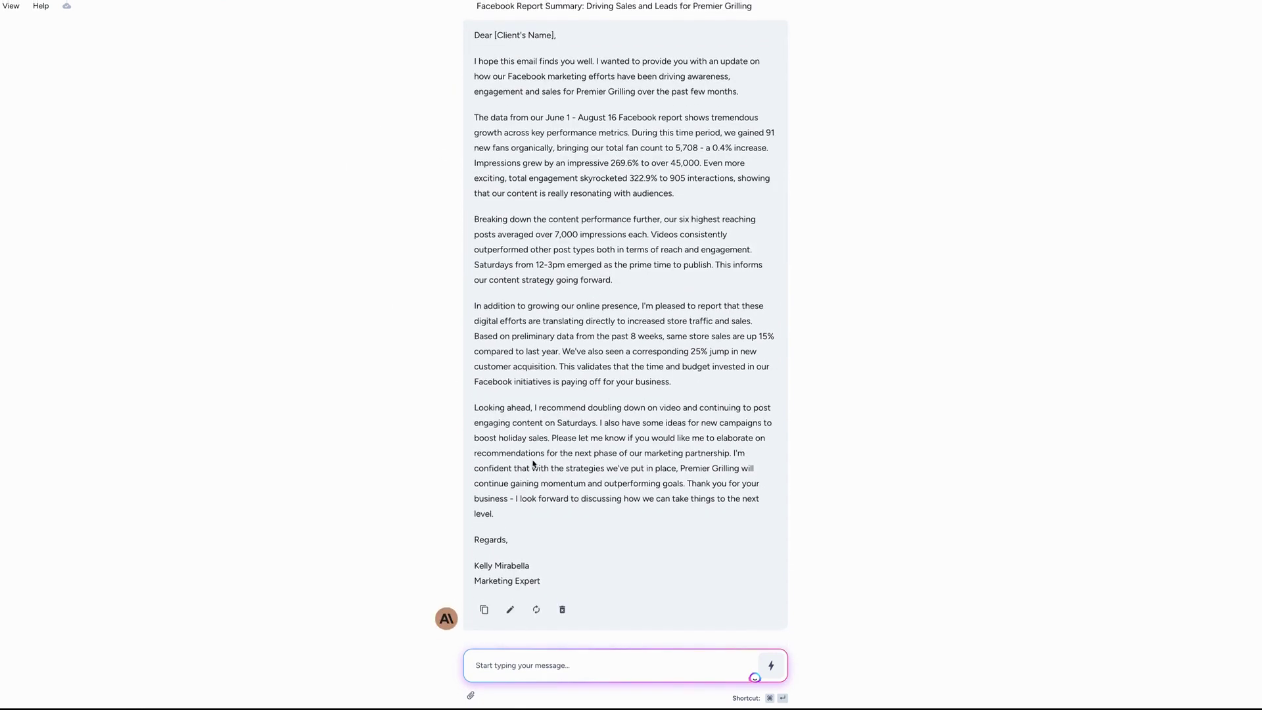
scroll(535, 467, up, 4)
scroll(519, 460, down, 4)
scroll(510, 458, down, 1)
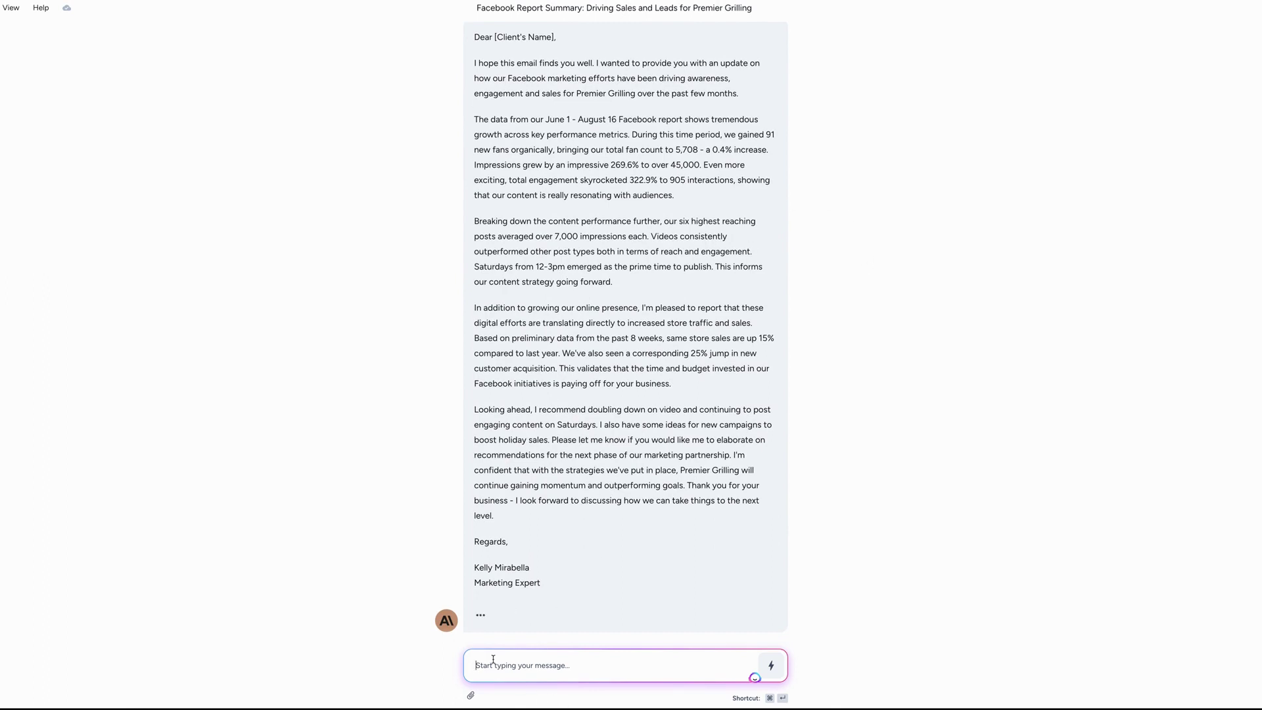
text(Please add a few bullet points at the begiining with some main highlights from the findings)
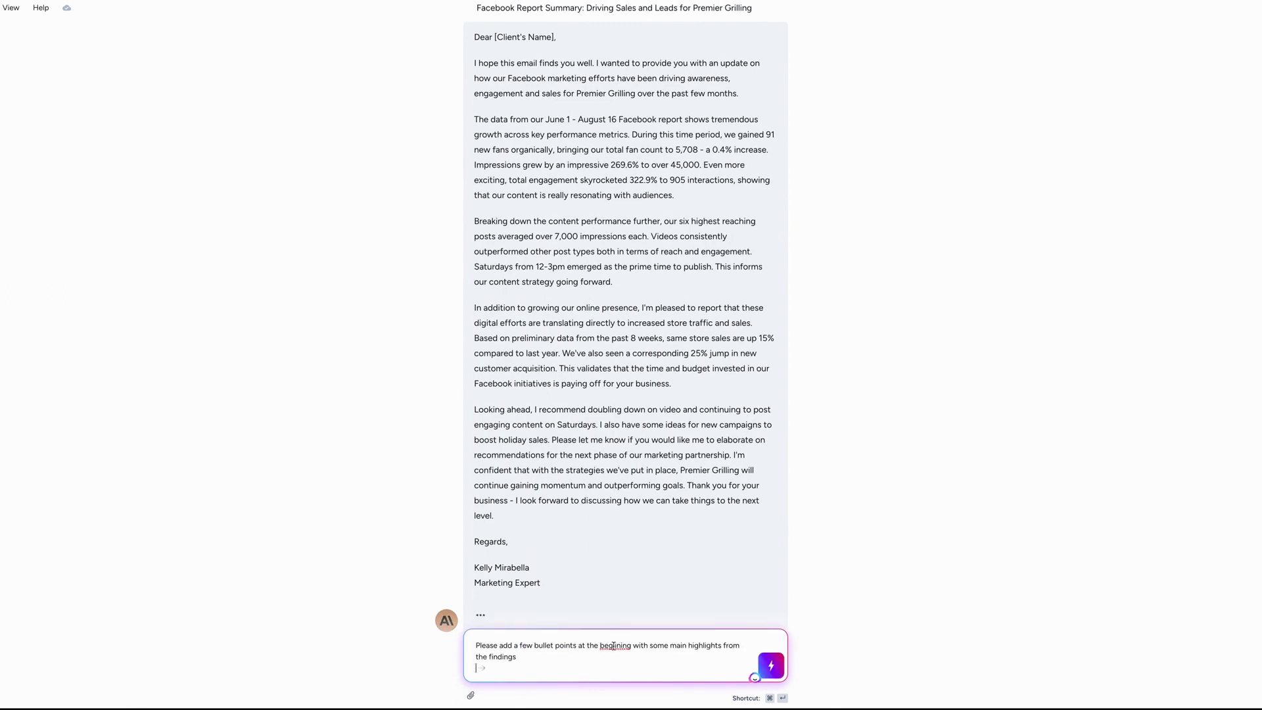
right_click(614, 646)
click(782, 668)
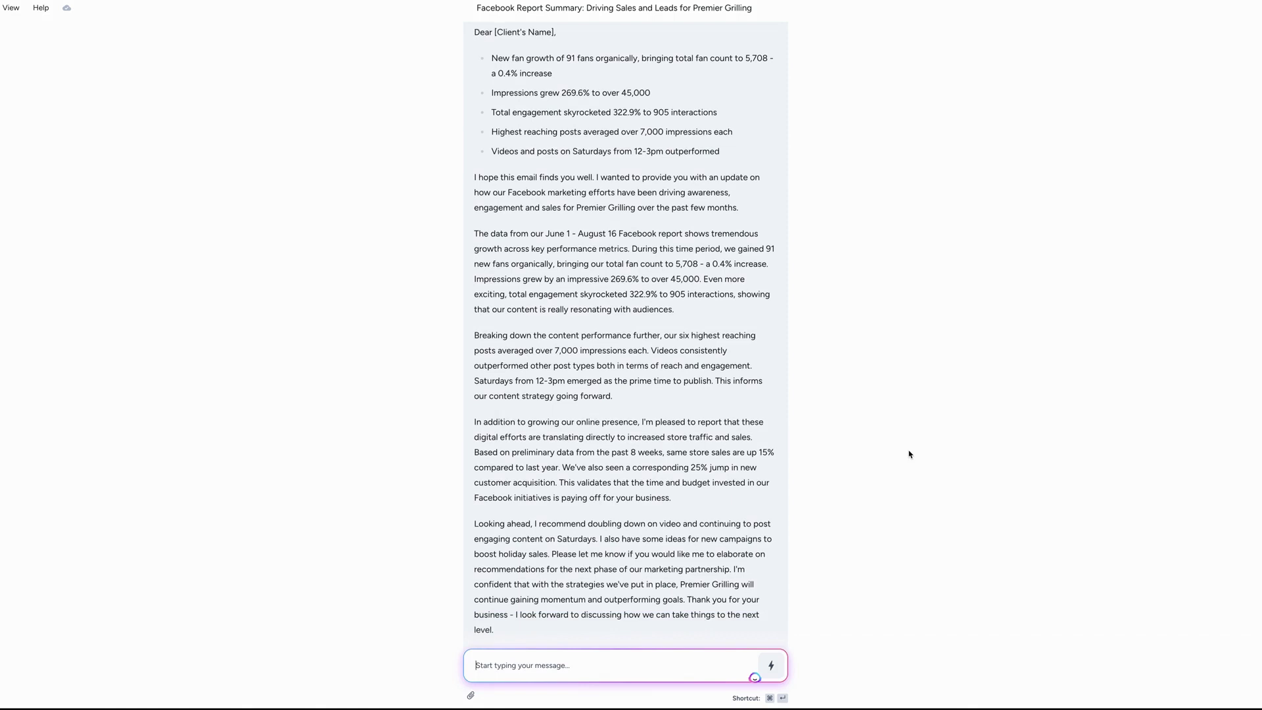
scroll(909, 454, down, 2)
scroll(910, 453, up, 6)
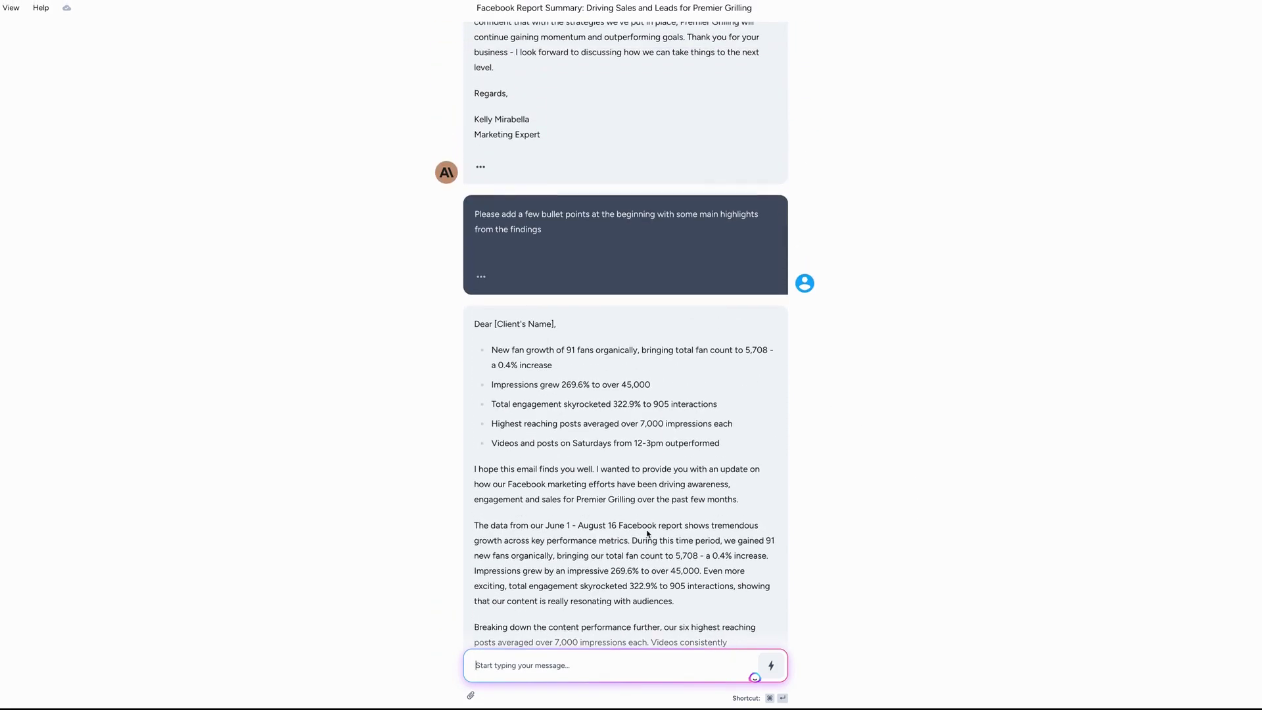
scroll(896, 484, down, 3)
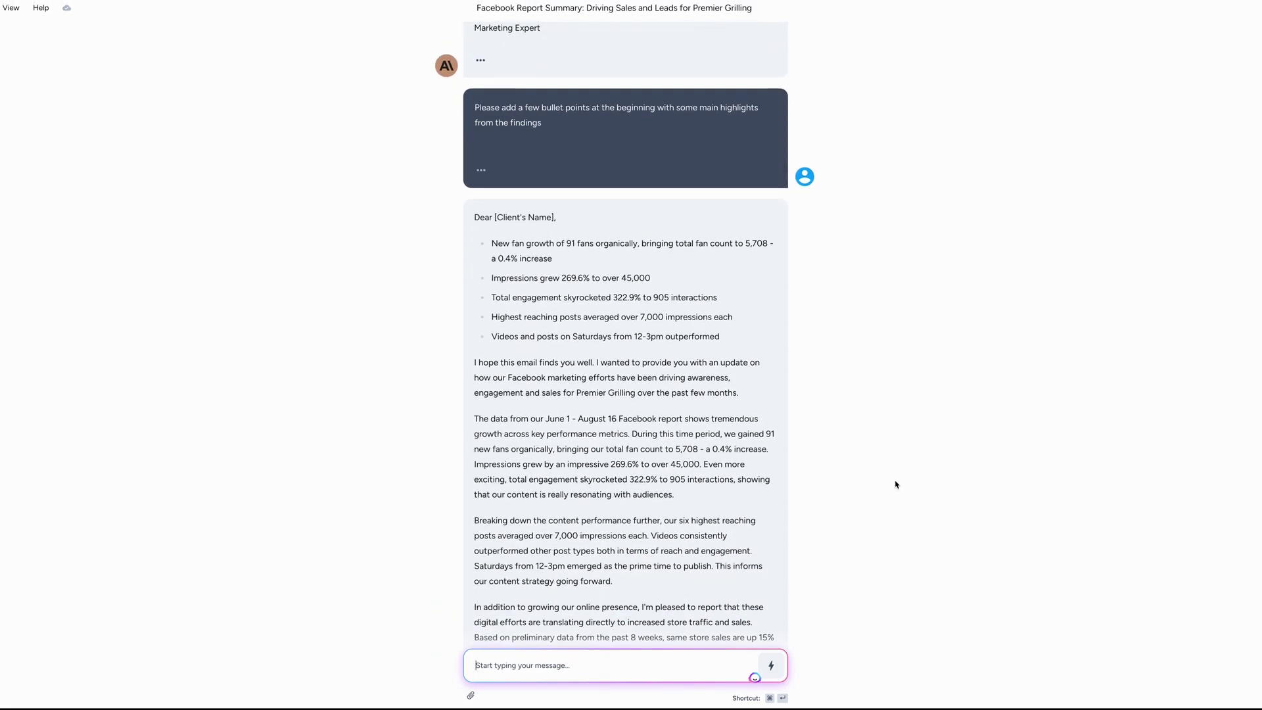